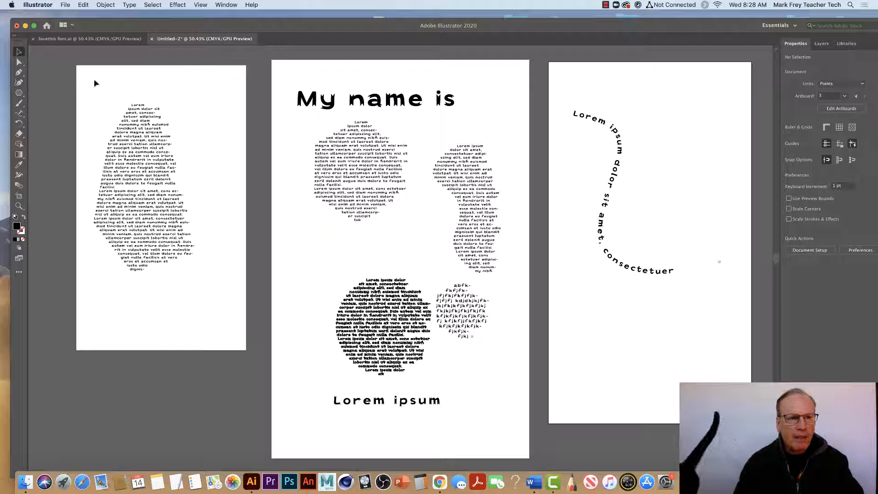
# - Add a line of point text reading "afjfkfjfkfjfkf" below the curved text on the third artboard with the Type tool
pyautogui.moveTo(18, 113); pyautogui.dragTo(46, 117)
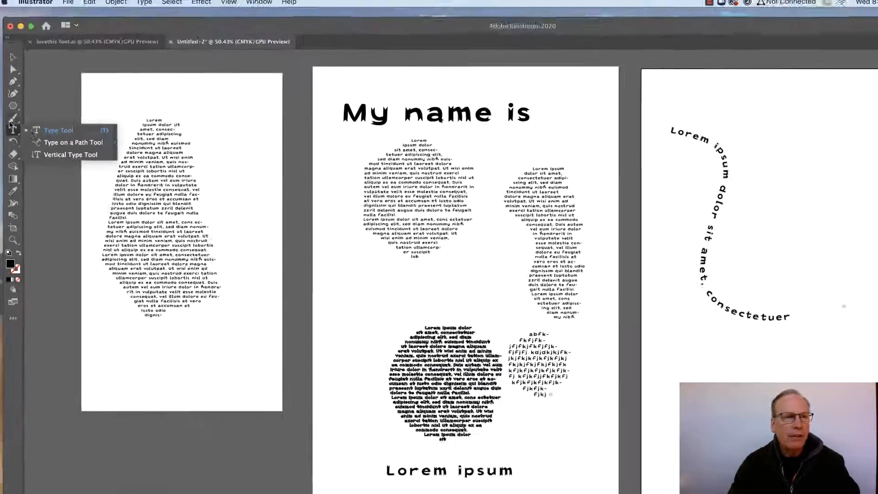
pyautogui.click(37, 131)
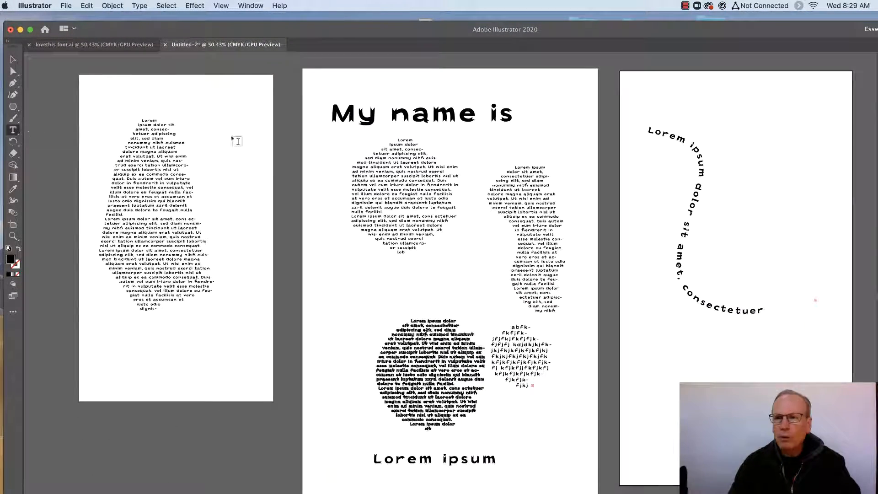
pyautogui.click(659, 363)
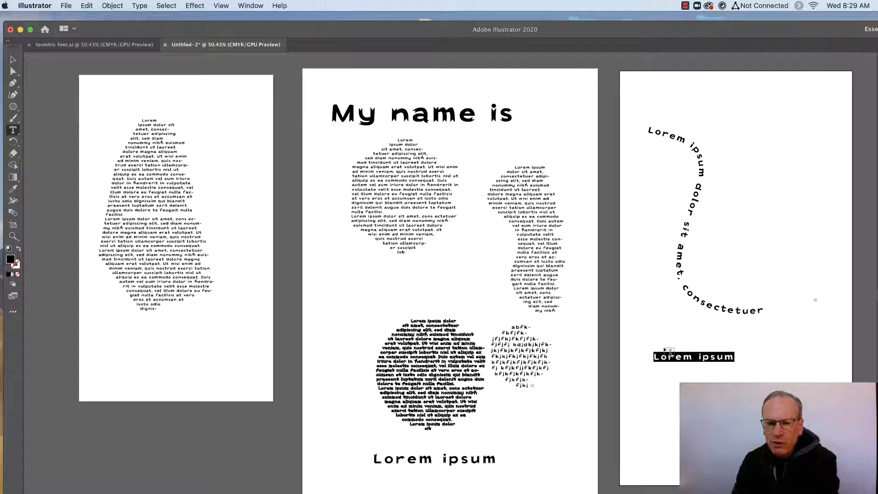
pyautogui.write('afj')
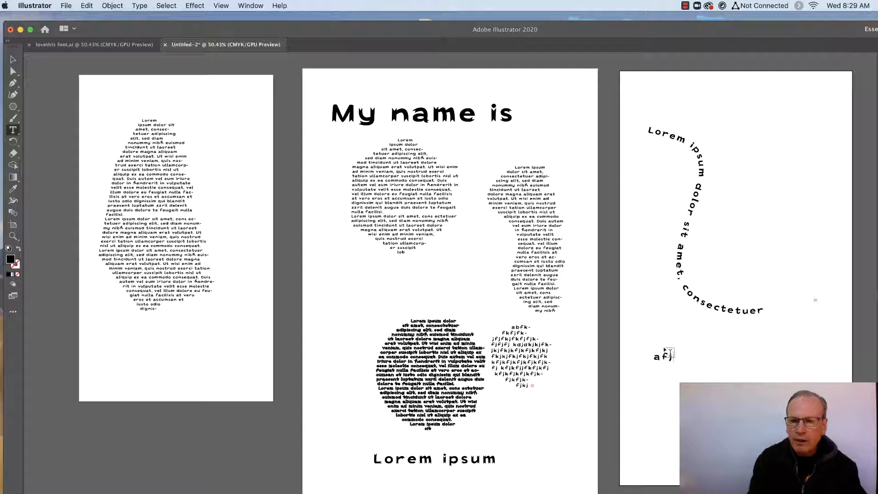
pyautogui.write('fkfjfkfjfkf')
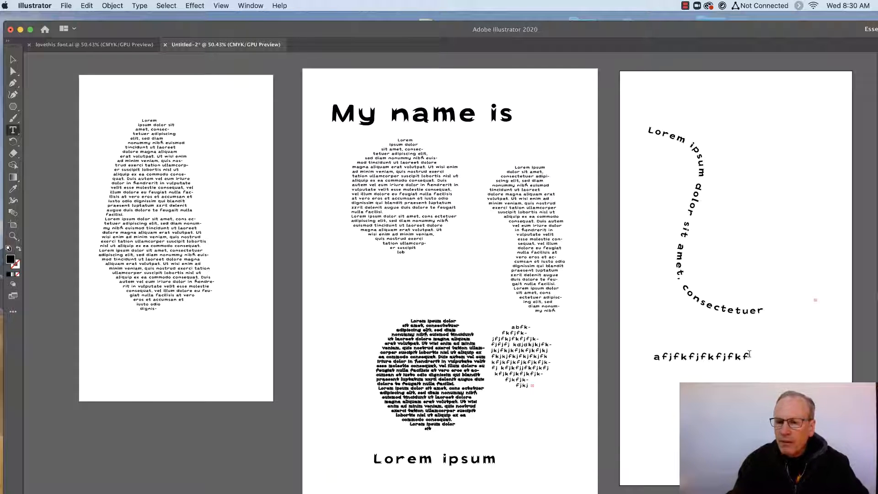
# - Select the whole "afjfkfjfkfjfkf" line and preview the installed fonts on it
pyautogui.moveTo(750, 353); pyautogui.dragTo(654, 352)
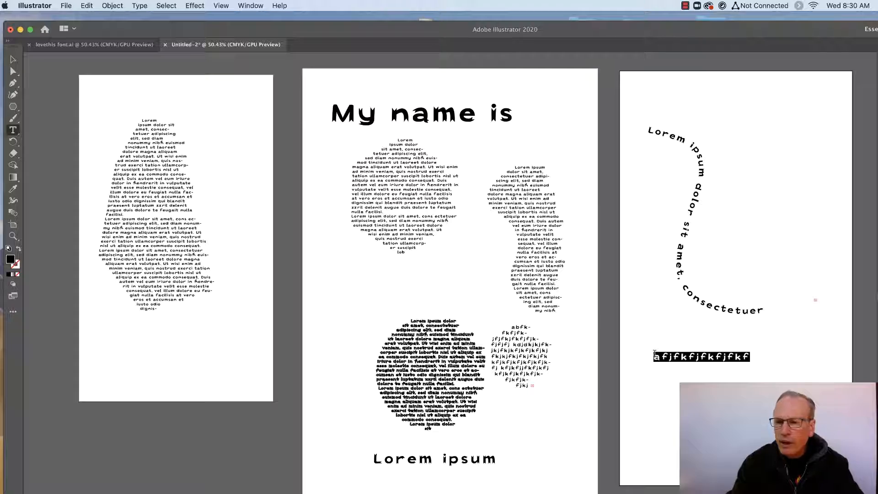
pyautogui.moveTo(786, 31); pyautogui.dragTo(731, 19)
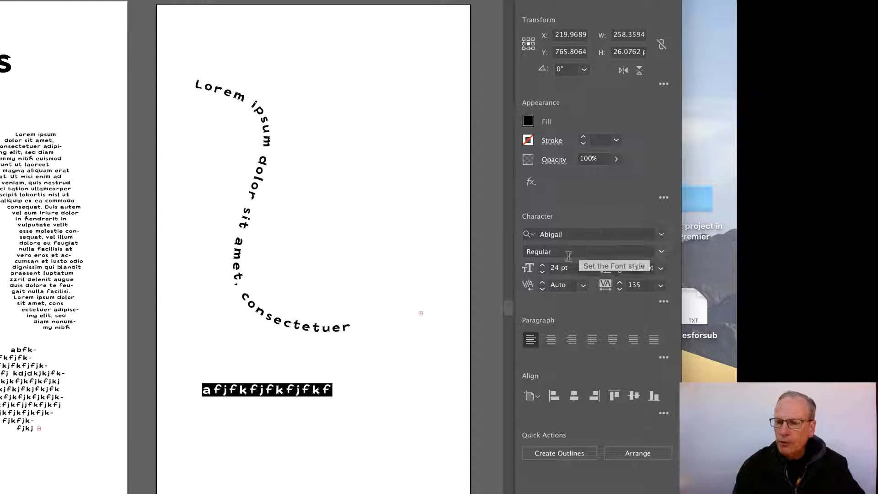
pyautogui.click(662, 236)
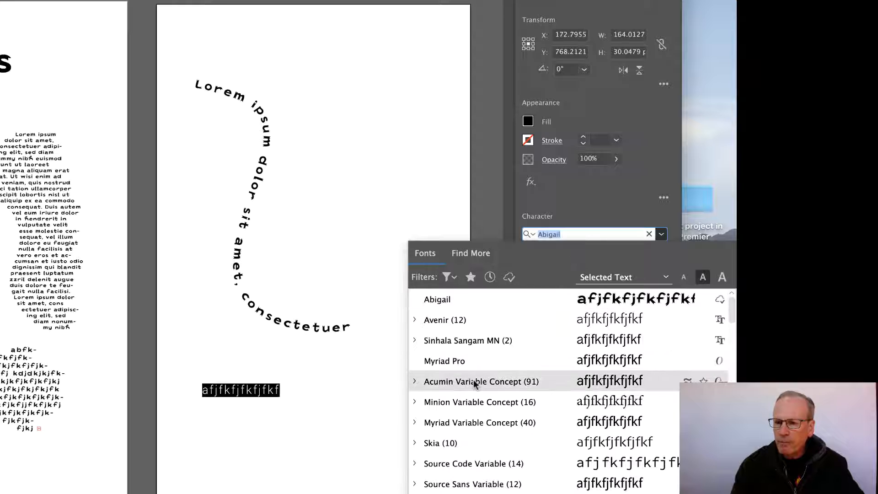
pyautogui.scroll(-3, 474, 384)
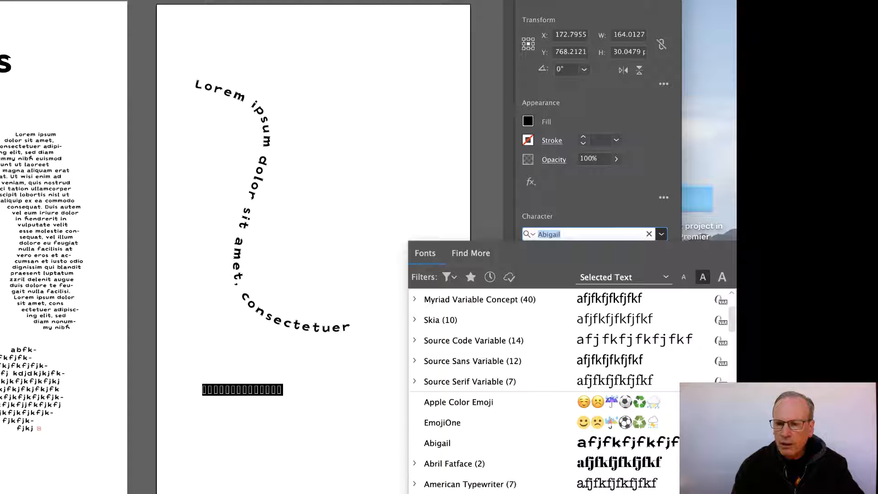
pyautogui.scroll(-15, 549, 393)
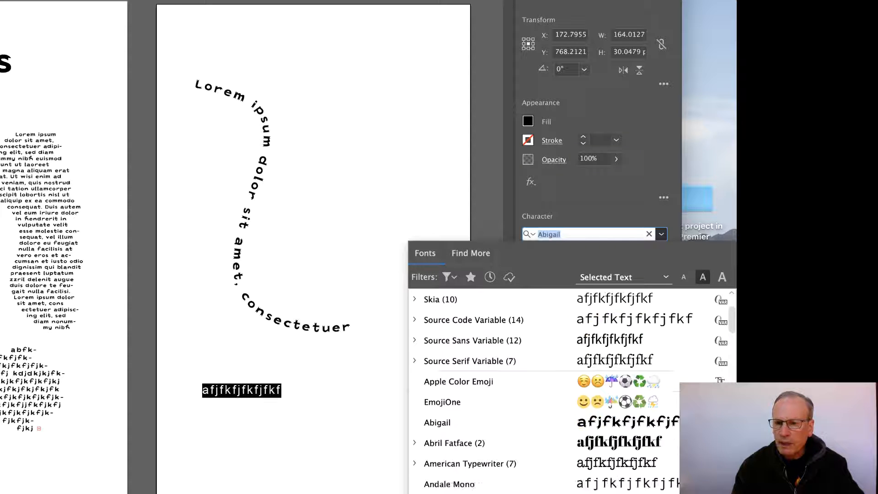
pyautogui.scroll(10, 549, 393)
pyautogui.scroll(-3, 549, 394)
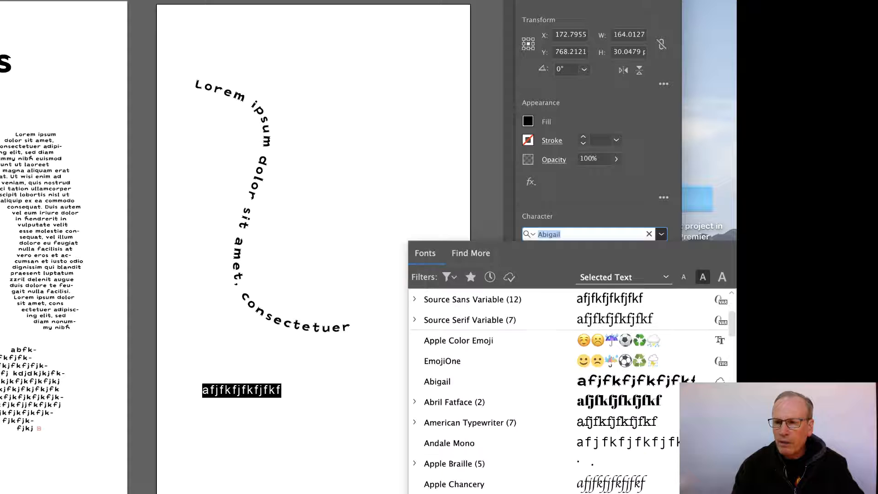
pyautogui.scroll(3, 549, 394)
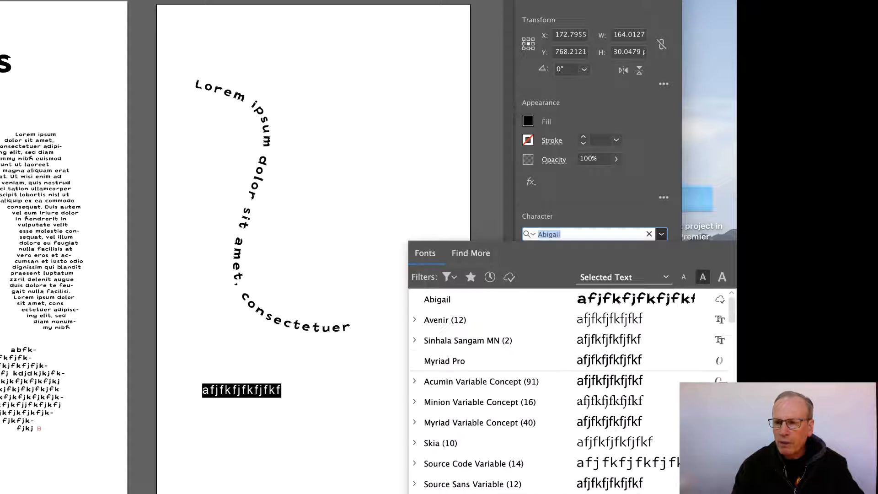
# - Find the Al Fresco family among the additional Adobe Fonts and activate its two fonts
pyautogui.click(476, 254)
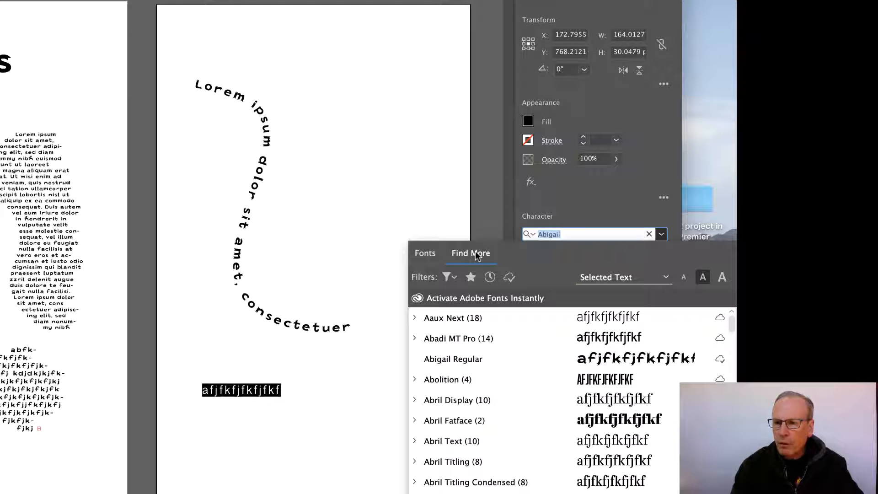
pyautogui.scroll(-10, 468, 396)
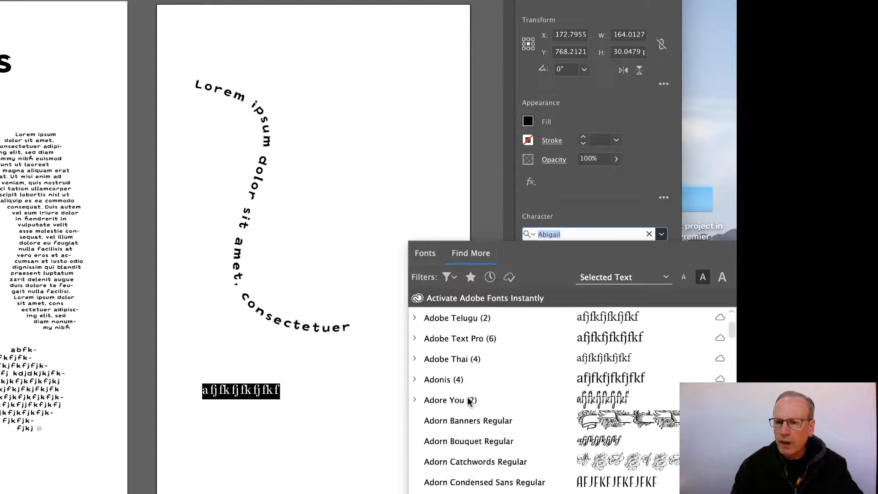
pyautogui.scroll(-10, 469, 399)
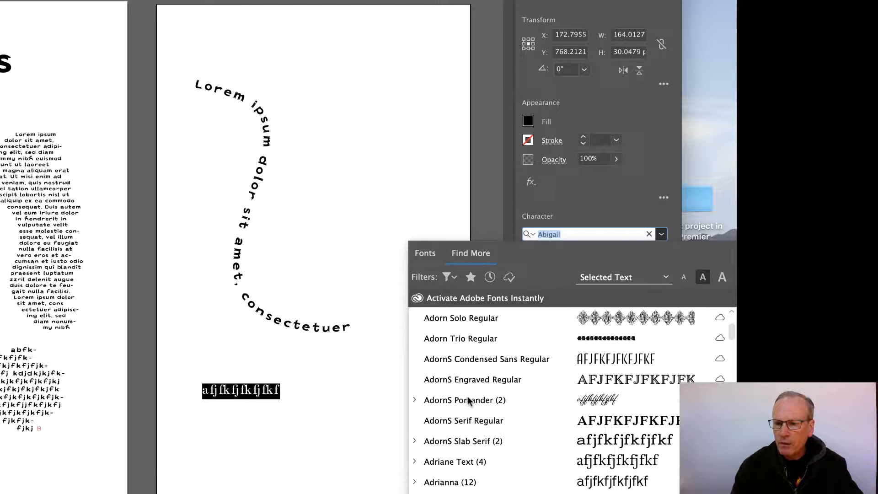
pyautogui.scroll(-6, 467, 400)
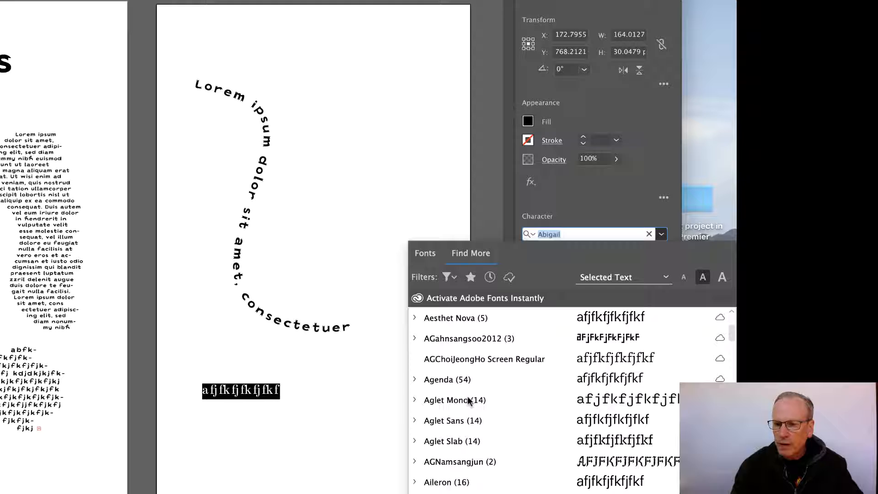
pyautogui.scroll(-7, 467, 401)
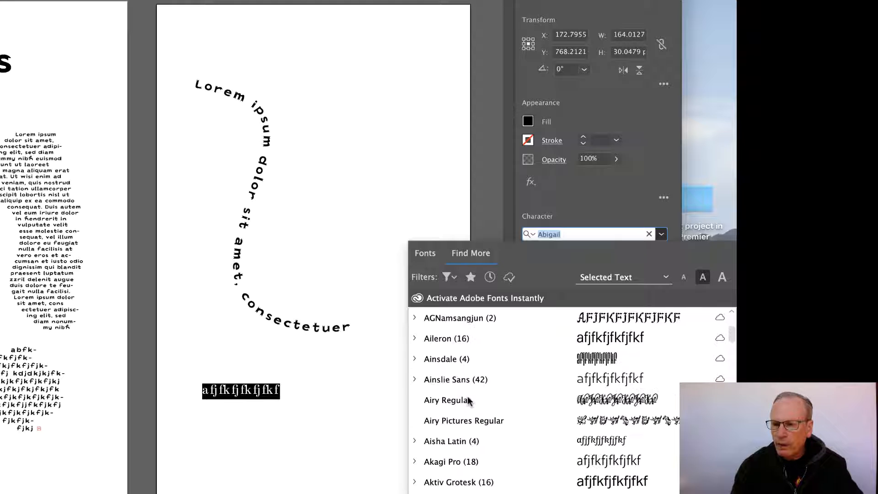
pyautogui.scroll(-9, 467, 401)
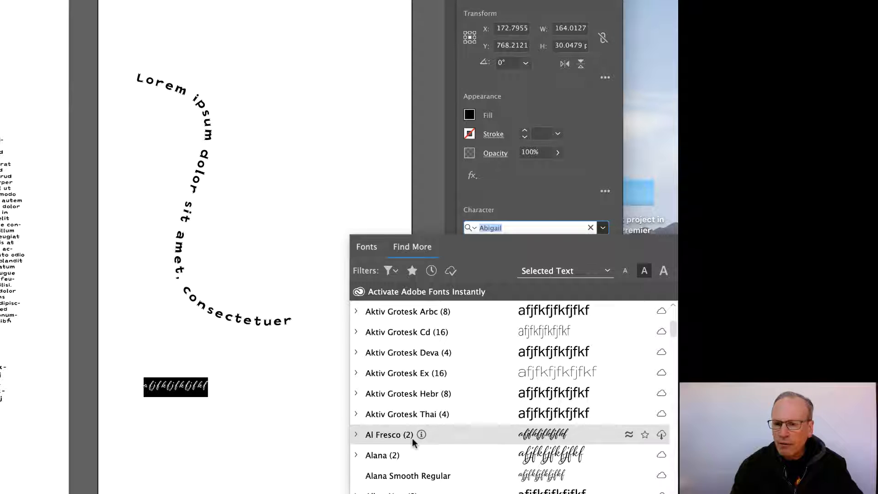
pyautogui.click(662, 432)
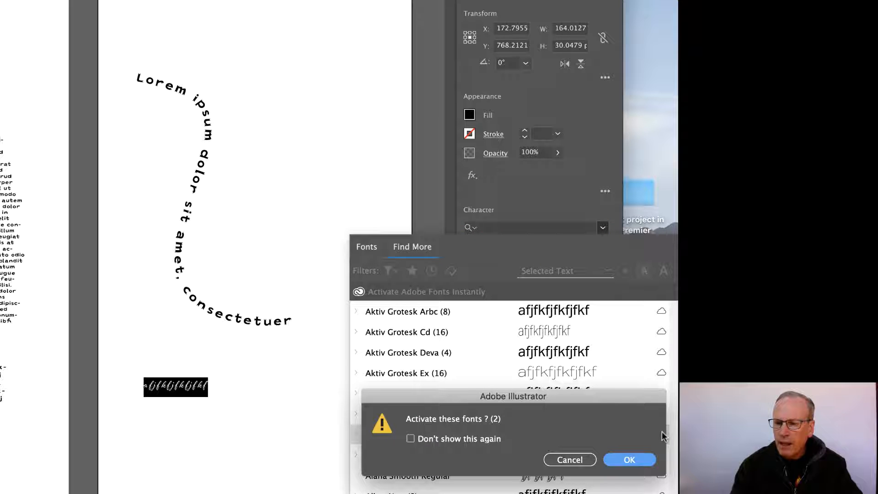
pyautogui.click(629, 460)
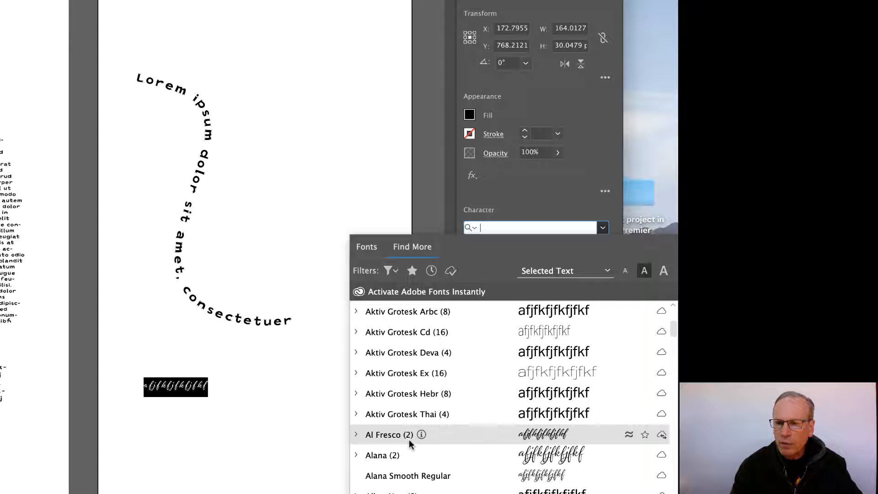
# - Browse the additional Adobe Fonts from Al Fresco through the D families, previewing them on the selected text, and close the font list
pyautogui.scroll(-3, 409, 440)
pyautogui.scroll(-3, 409, 439)
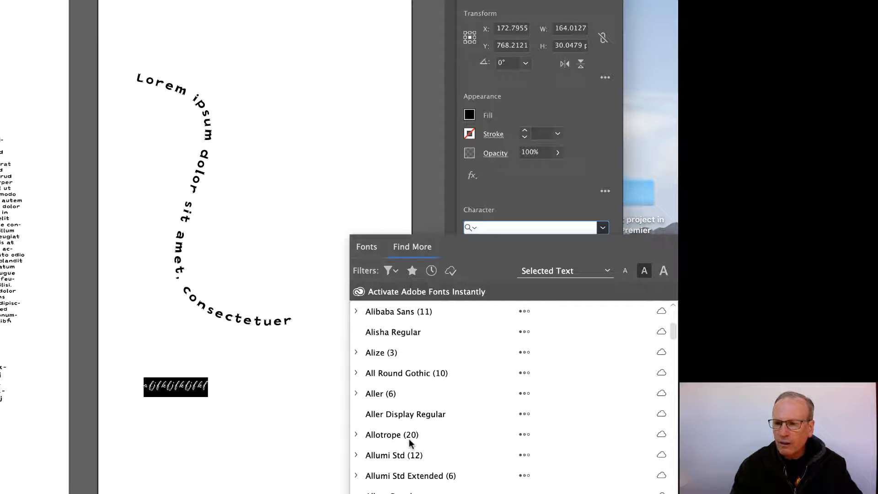
pyautogui.scroll(-5, 408, 440)
pyautogui.scroll(-10, 409, 439)
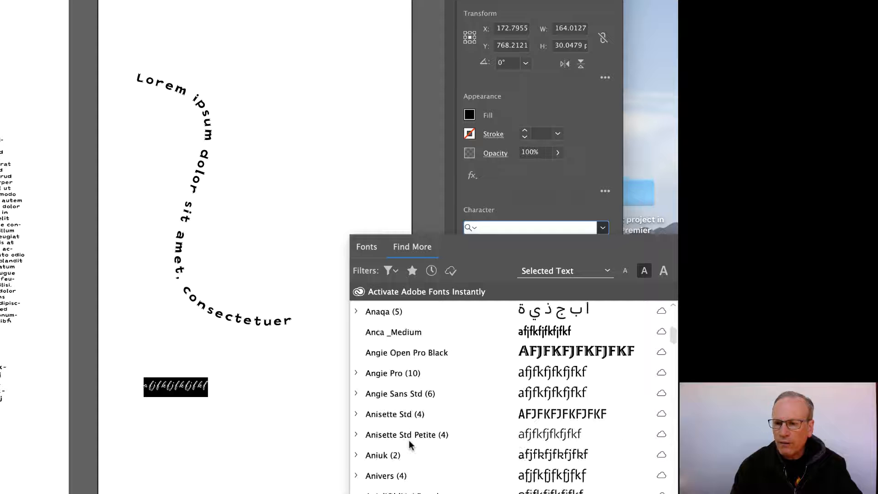
pyautogui.scroll(-5, 409, 440)
pyautogui.scroll(-15, 410, 440)
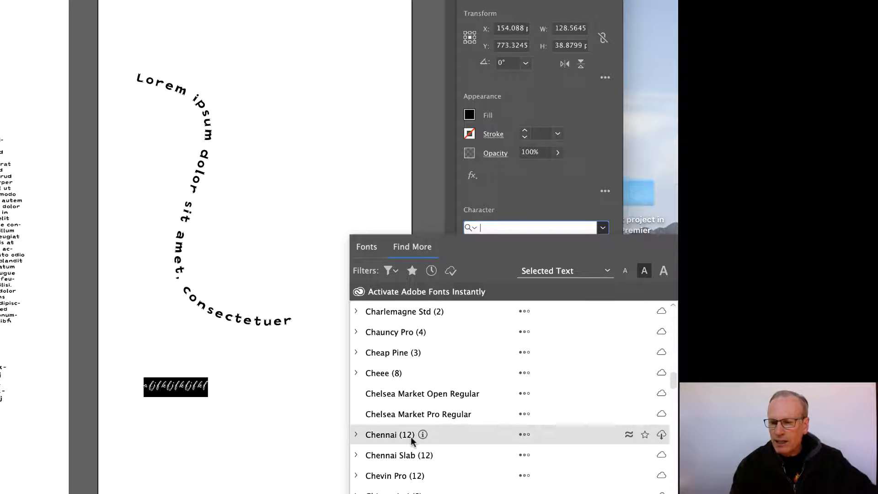
pyautogui.scroll(-10, 411, 437)
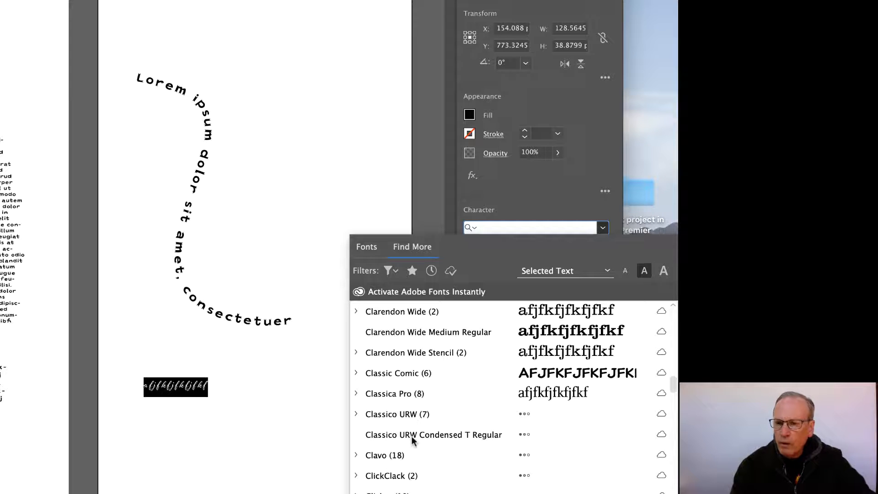
pyautogui.scroll(-10, 412, 435)
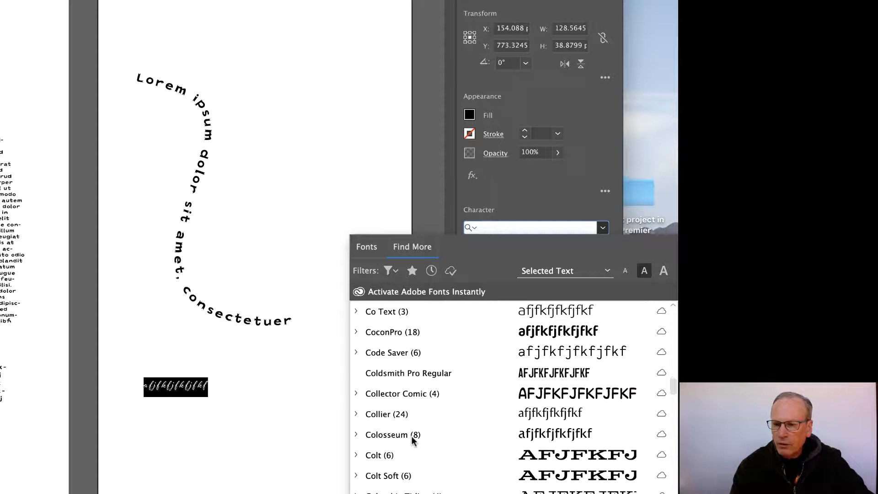
pyautogui.scroll(-5, 411, 436)
pyautogui.scroll(-10, 412, 436)
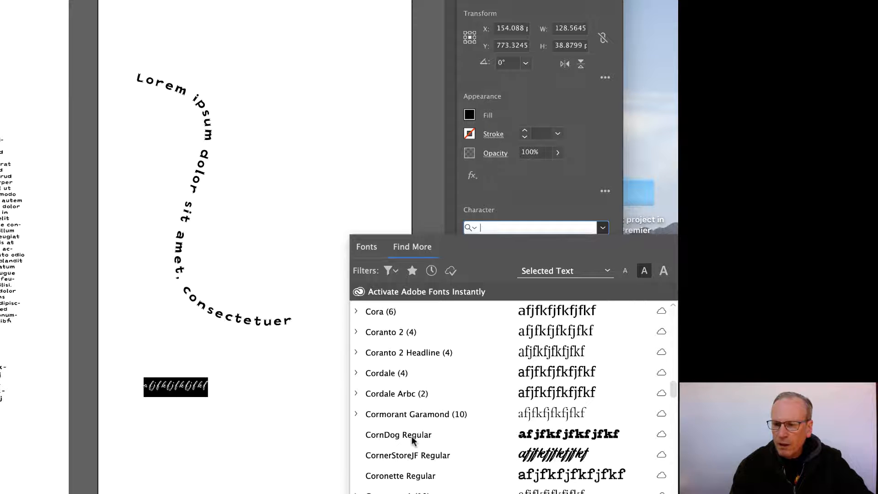
pyautogui.scroll(-10, 412, 436)
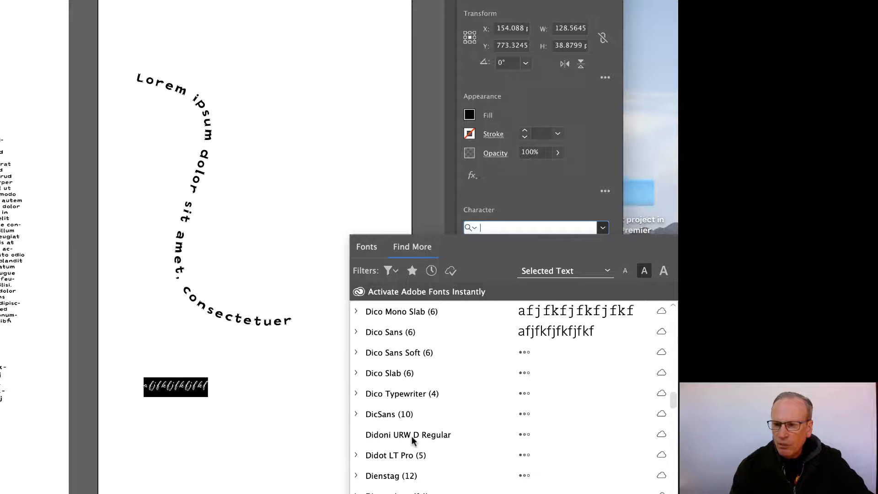
pyautogui.scroll(-10, 411, 436)
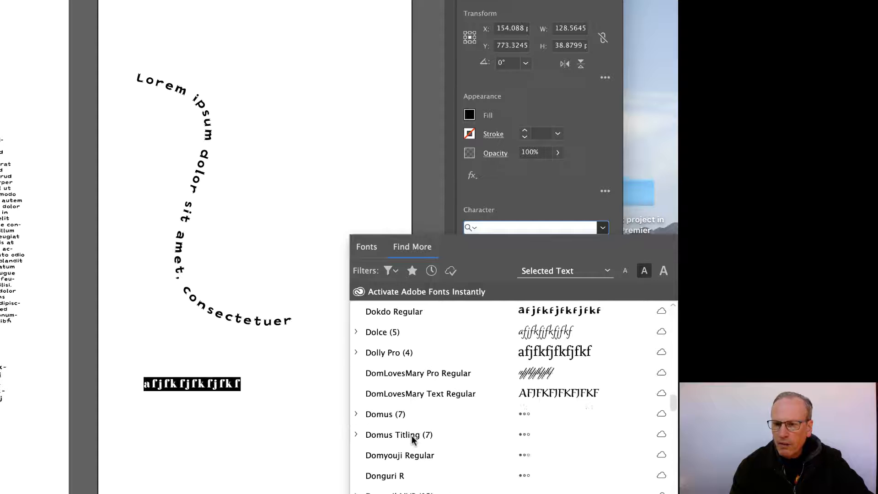
pyautogui.scroll(-1, 414, 439)
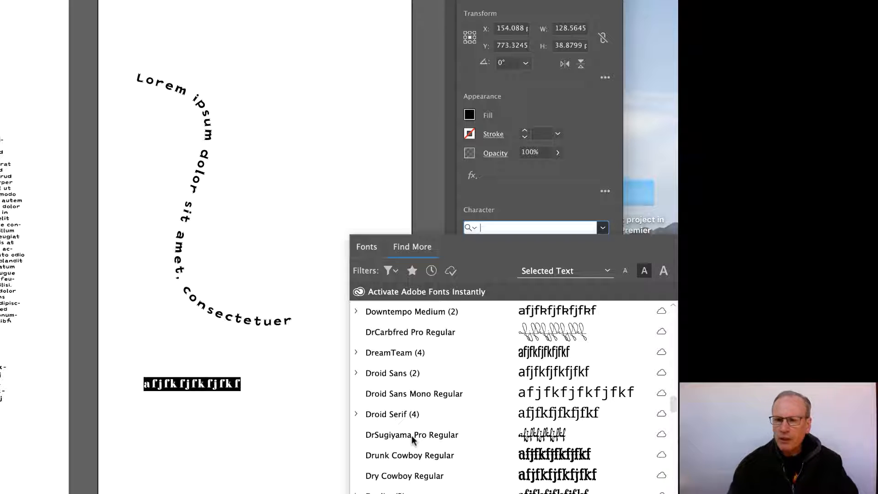
pyautogui.scroll(-5, 412, 435)
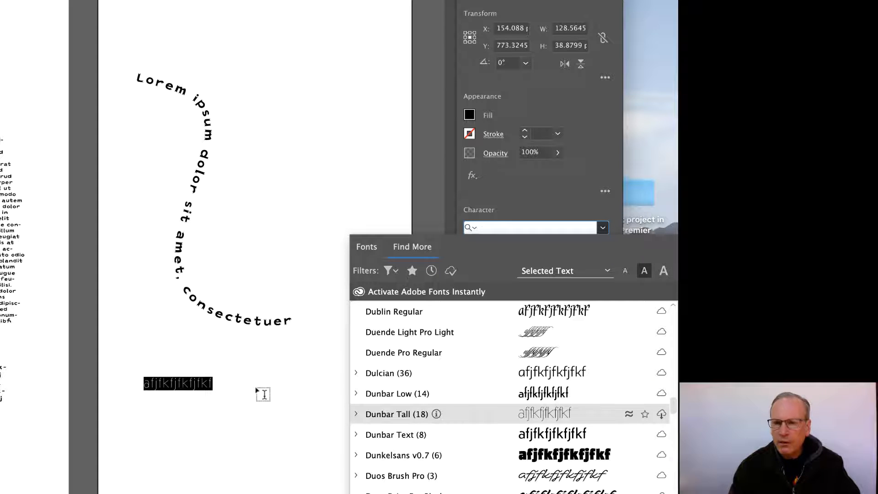
pyautogui.click(434, 229)
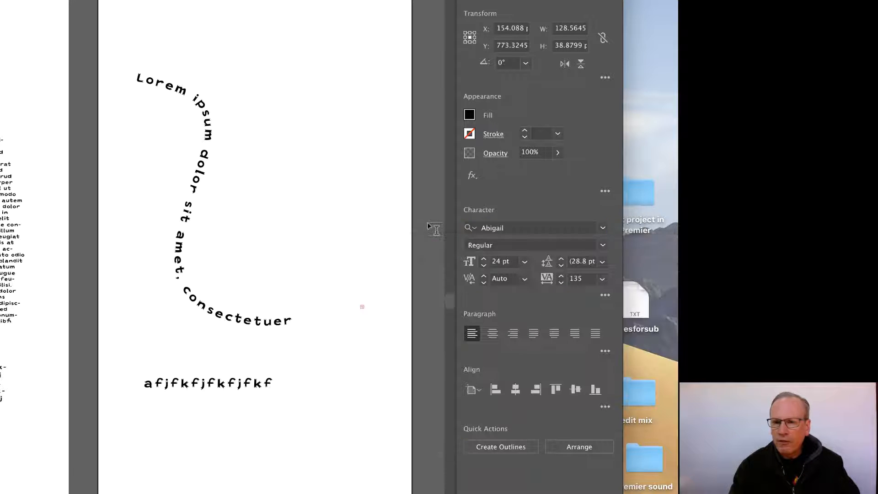
# - Select the entire "afjfkfjfkfjfkf" line and increase its font size to 36 pt
pyautogui.click(272, 382)
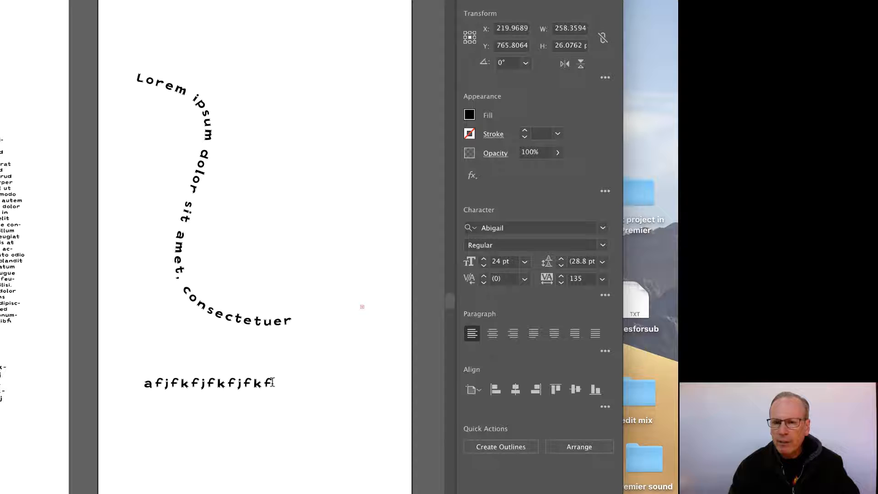
pyautogui.moveTo(272, 382); pyautogui.dragTo(137, 383)
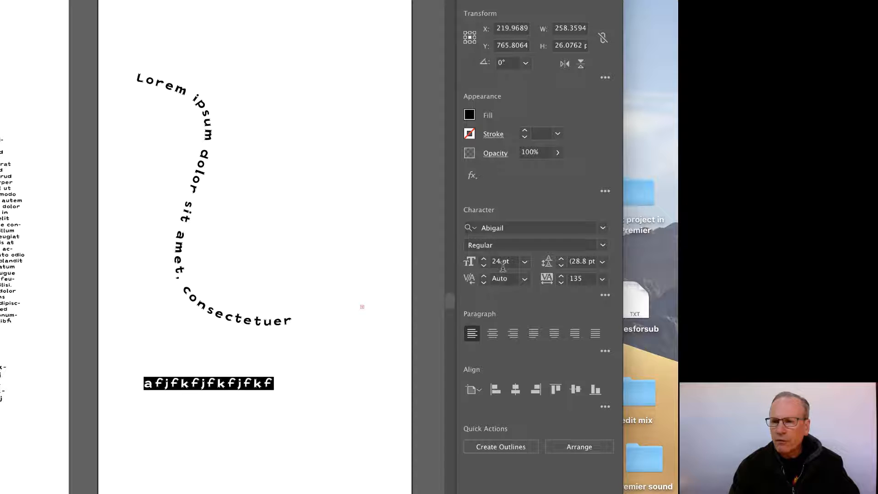
pyautogui.click(484, 260)
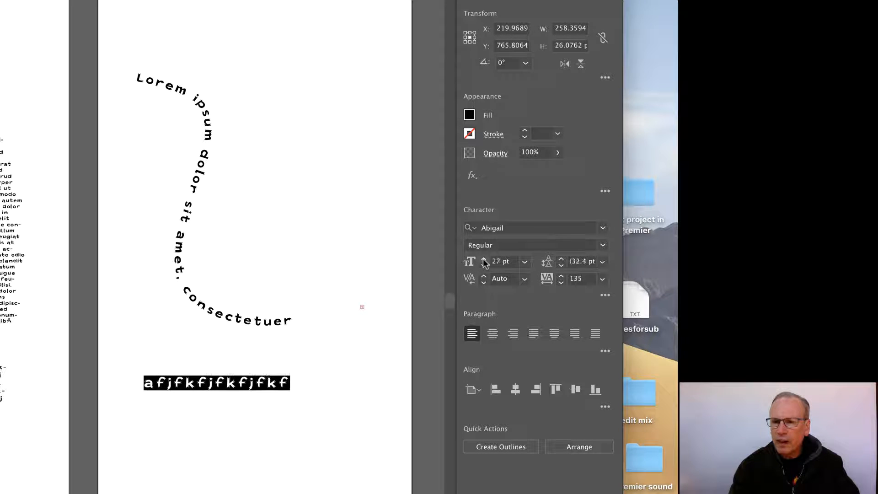
pyautogui.click(484, 261)
pyautogui.click(484, 261)
pyautogui.click(483, 261)
pyautogui.click(484, 261)
pyautogui.click(483, 261)
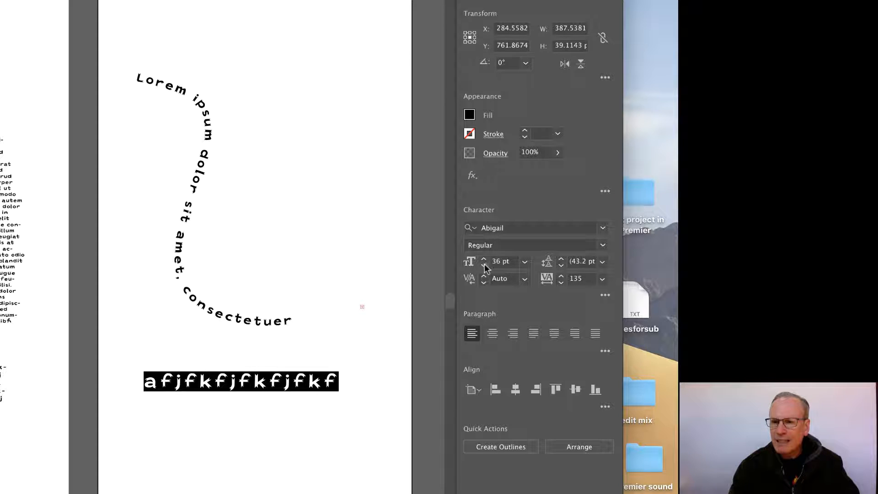
# - Reduce the font size of the selected "afjfkfjfkfjfkf" line to 31 pt
pyautogui.click(484, 265)
pyautogui.click(484, 265)
pyautogui.click(484, 265)
pyautogui.click(484, 265)
pyautogui.click(484, 266)
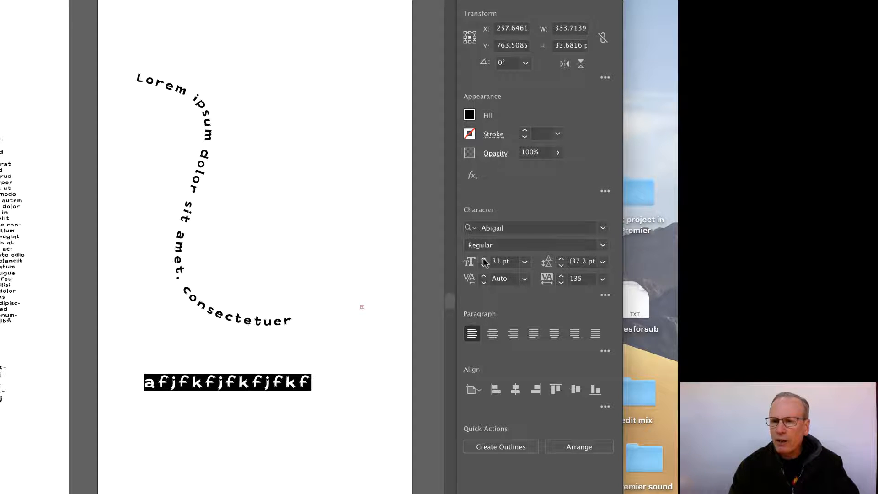
# - Increase the font size of the selected "afjfkfjfkfjfkf" line to 37 pt
pyautogui.click(484, 259)
pyautogui.click(483, 259)
pyautogui.click(484, 259)
pyautogui.click(484, 260)
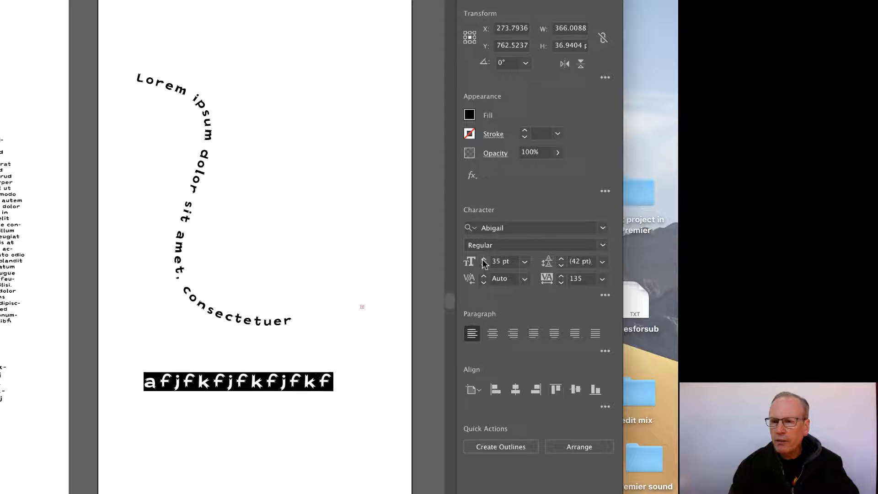
pyautogui.click(484, 260)
pyautogui.click(484, 261)
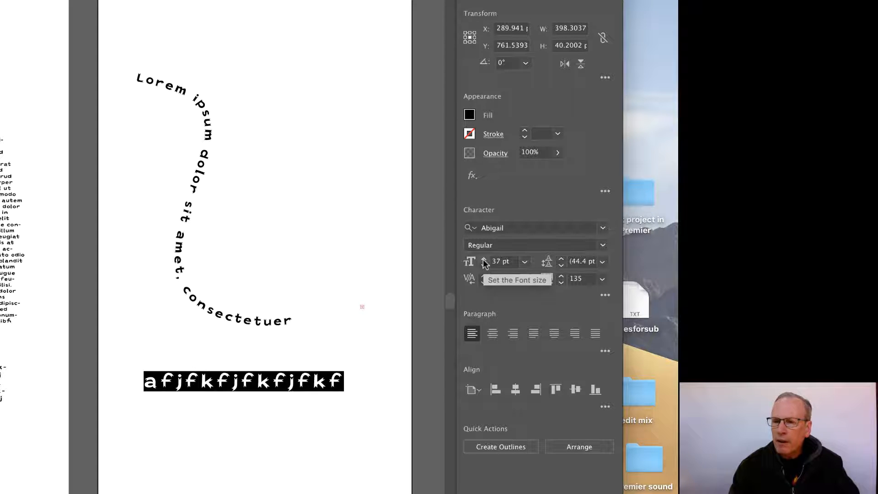
# - Try tighter tracking on the selected "afjfkfjfkfjfkf" line, ending with its letters spaced out at a tracking of 264
pyautogui.click(560, 282)
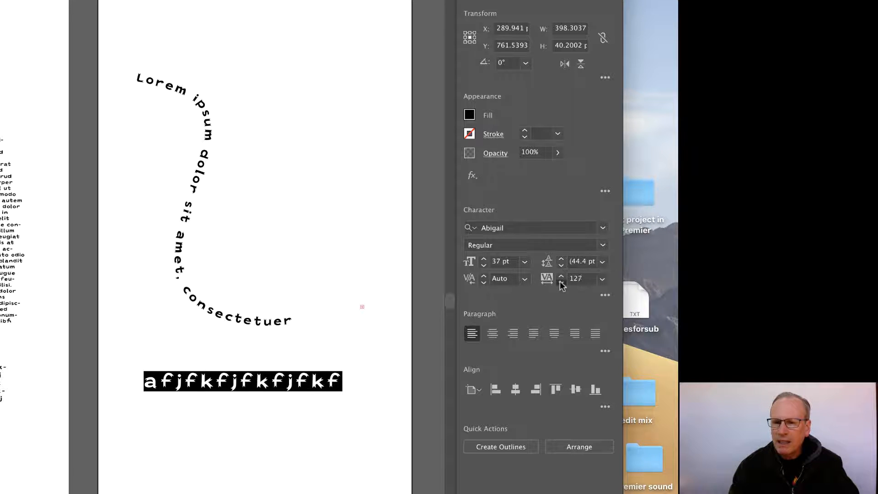
pyautogui.moveTo(562, 282); pyautogui.dragTo(562, 278)
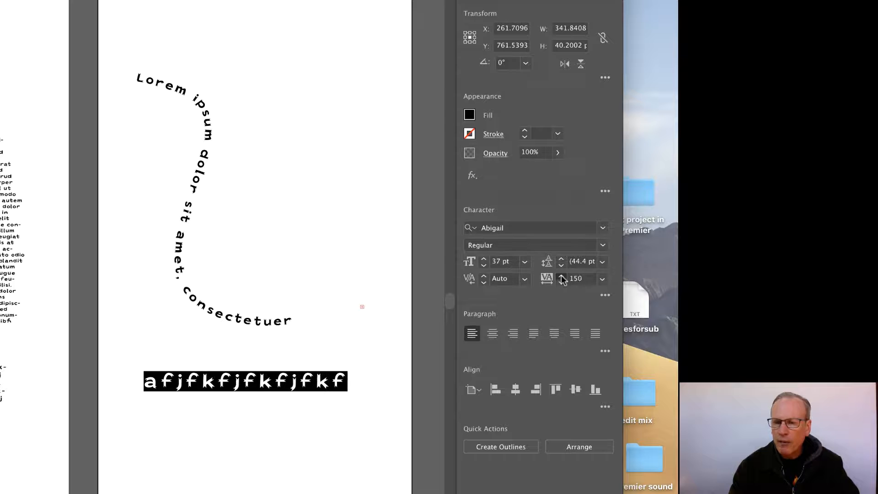
pyautogui.moveTo(561, 276); pyautogui.dragTo(561, 276)
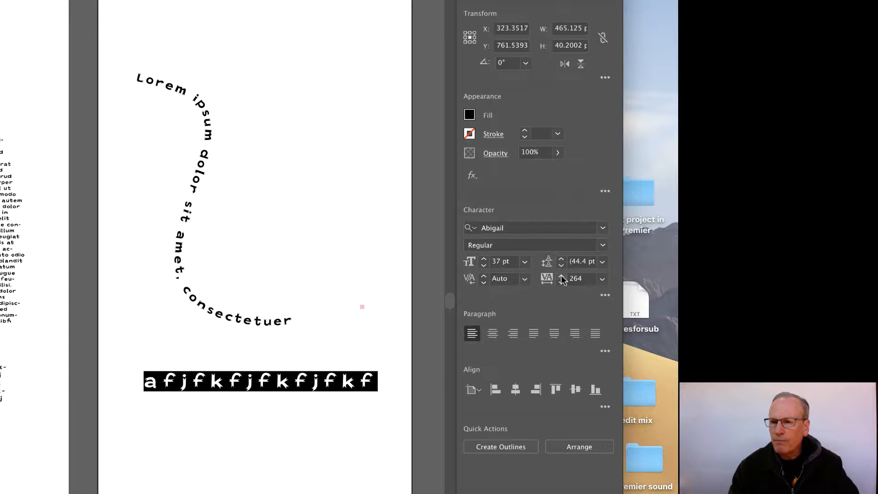